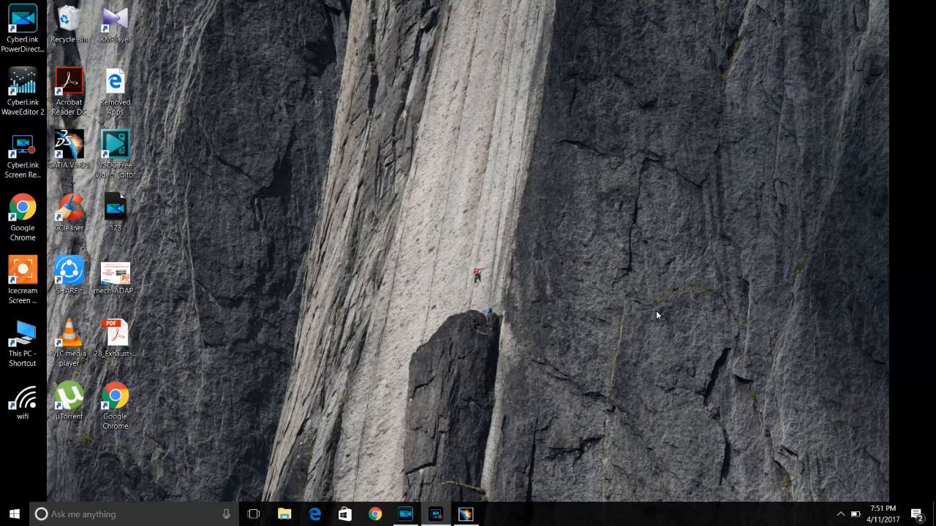
Switch to CATIA V5 and reorient the block at a smaller zoom for a clear view
{"action": "left_click", "coordinate": [466, 515]}
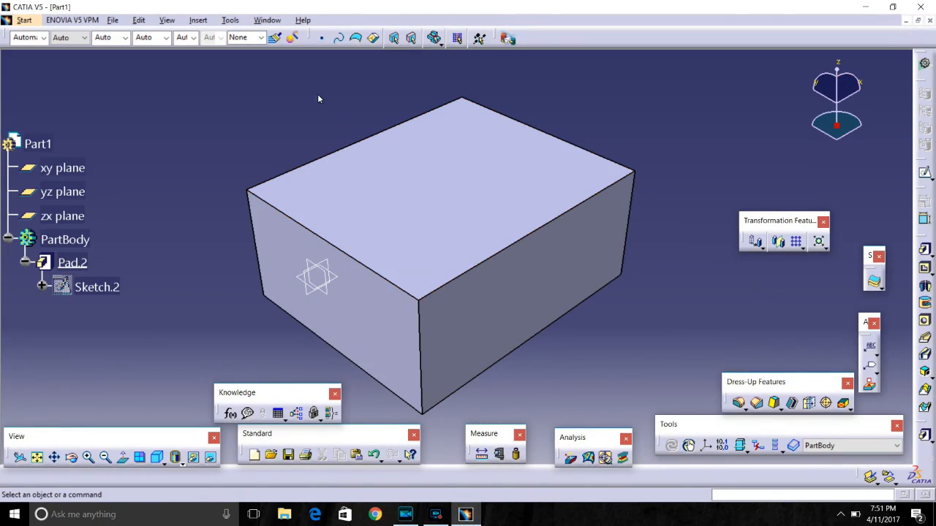
{"action": "middle_click", "coordinate": [257, 85]}
{"action": "scroll", "coordinate": [332, 171], "scroll_direction": "up", "scroll_amount": 1}
{"action": "middle_click_drag", "start_coordinate": [291, 191], "coordinate": [404, 202]}
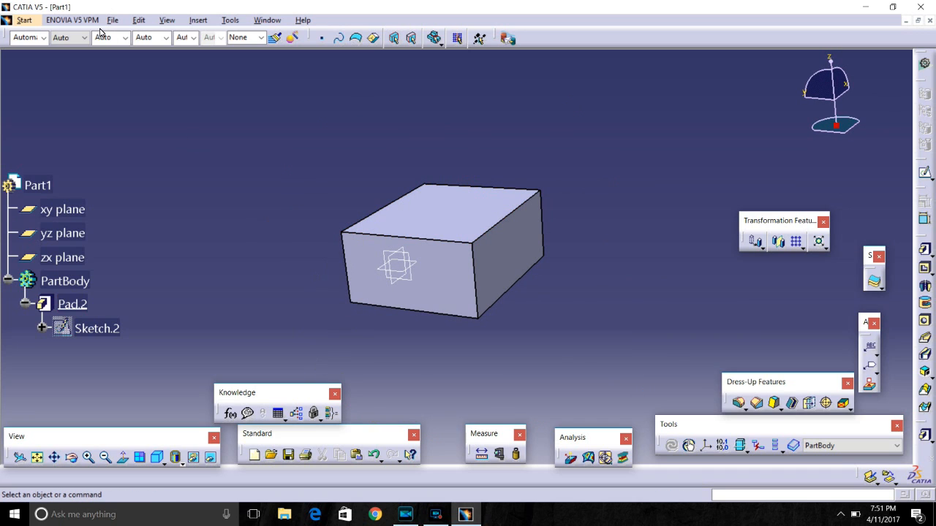
Review the Mechanical Design workbench list and the command groups for viewing, windows and help
{"action": "left_click", "coordinate": [24, 21]}
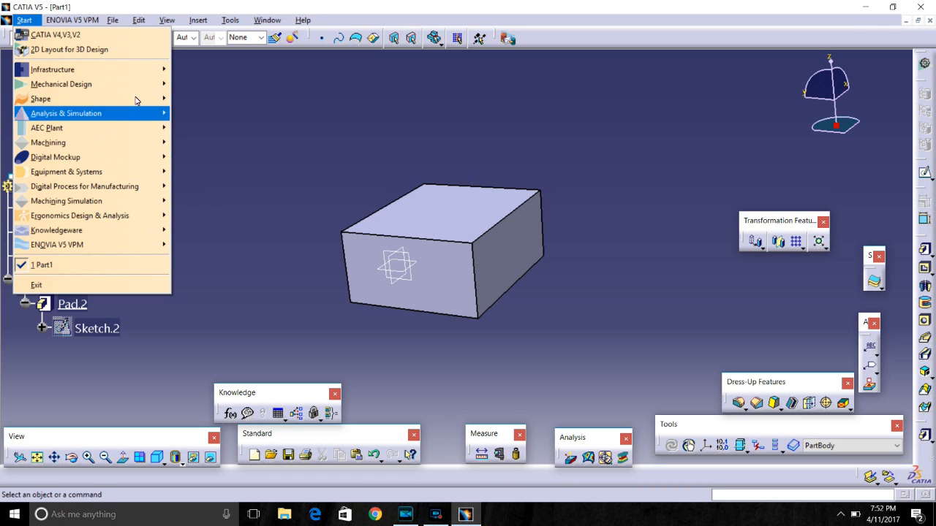
{"action": "mouse_move", "coordinate": [119, 83]}
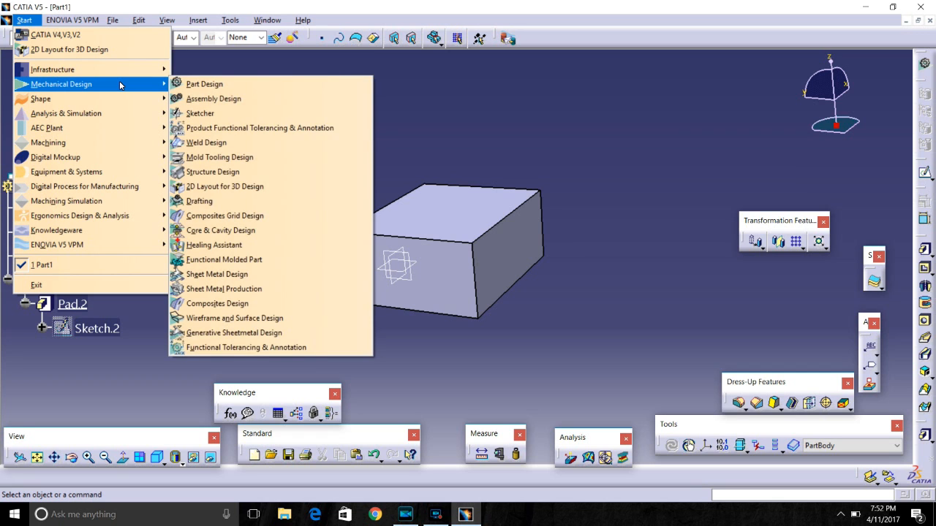
{"action": "mouse_move", "coordinate": [126, 117]}
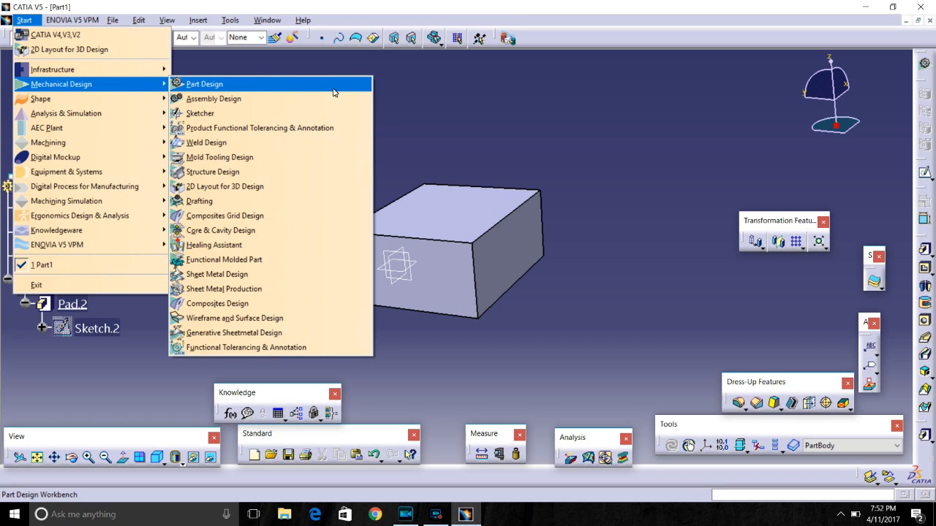
{"action": "left_click", "coordinate": [400, 93]}
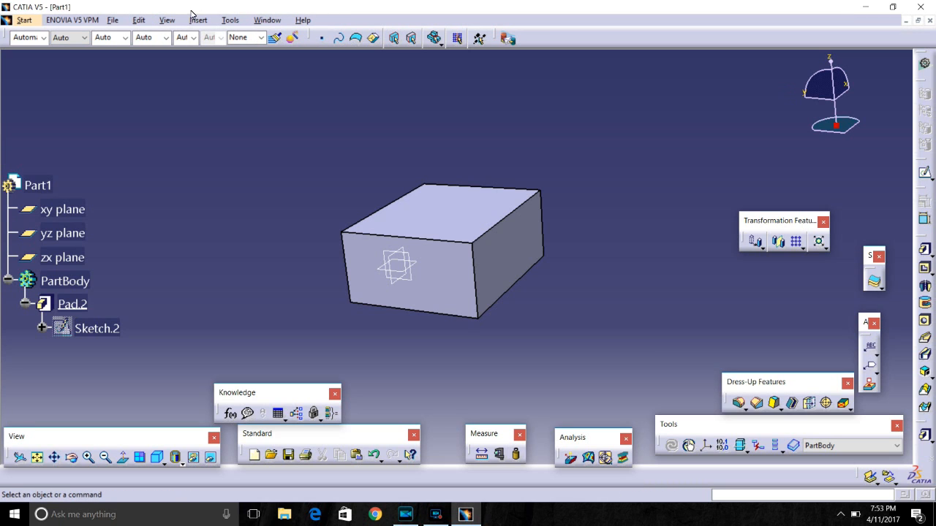
{"action": "left_click", "coordinate": [119, 28]}
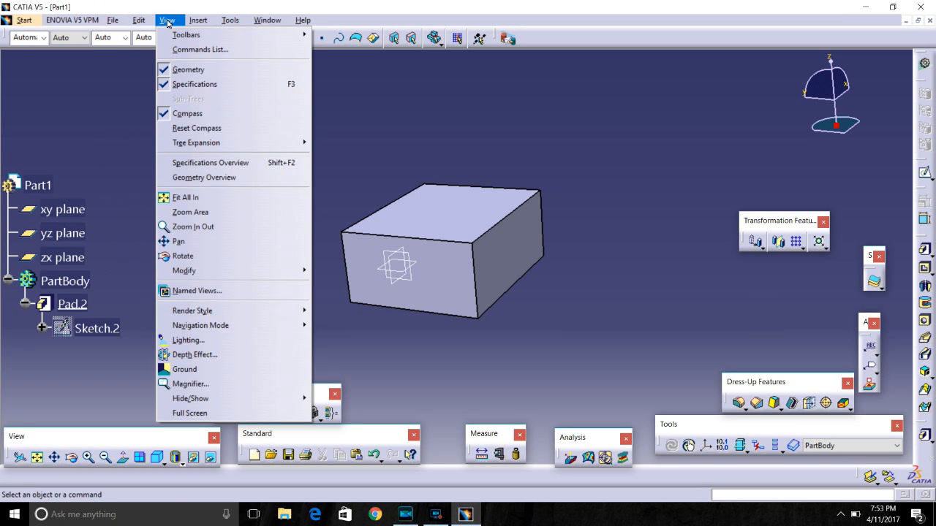
{"action": "mouse_move", "coordinate": [277, 21]}
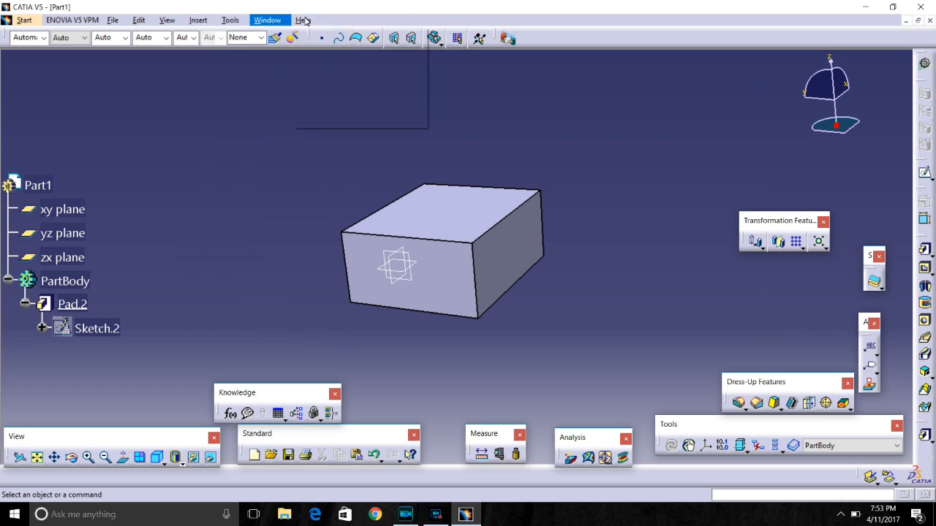
{"action": "mouse_move", "coordinate": [112, 20]}
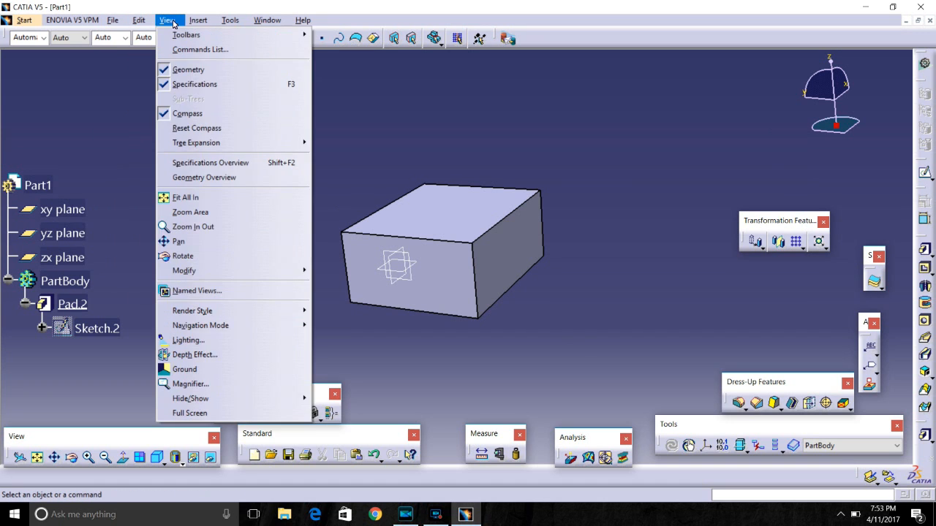
{"action": "mouse_move", "coordinate": [321, 26]}
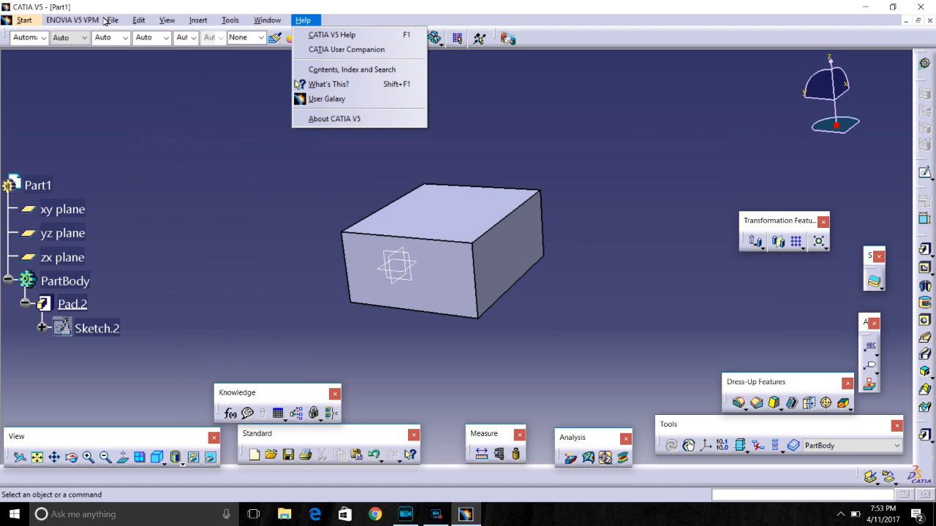
{"action": "left_click", "coordinate": [410, 86]}
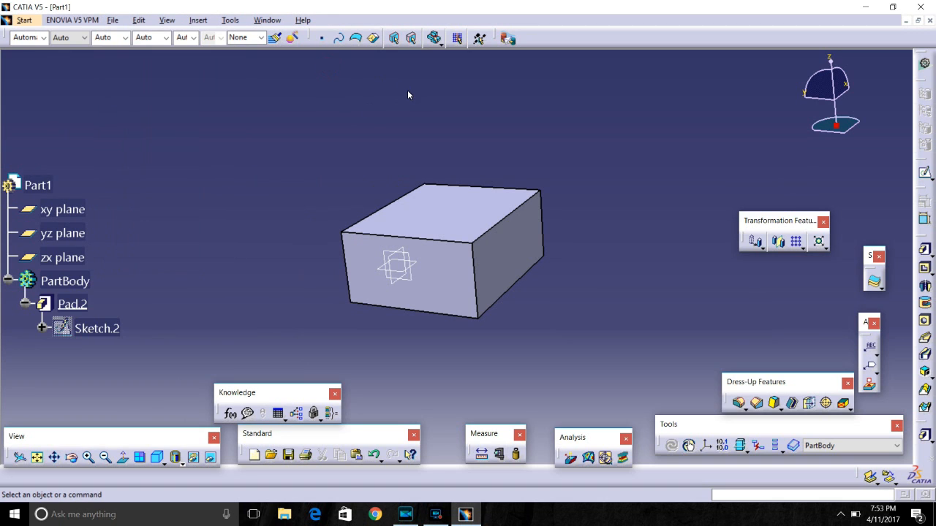
Move the specification tree higher in the view and expand Sketch.2 under Pad.2
{"action": "left_click", "coordinate": [37, 185]}
{"action": "left_click_drag", "start_coordinate": [14, 169], "coordinate": [15, 87]}
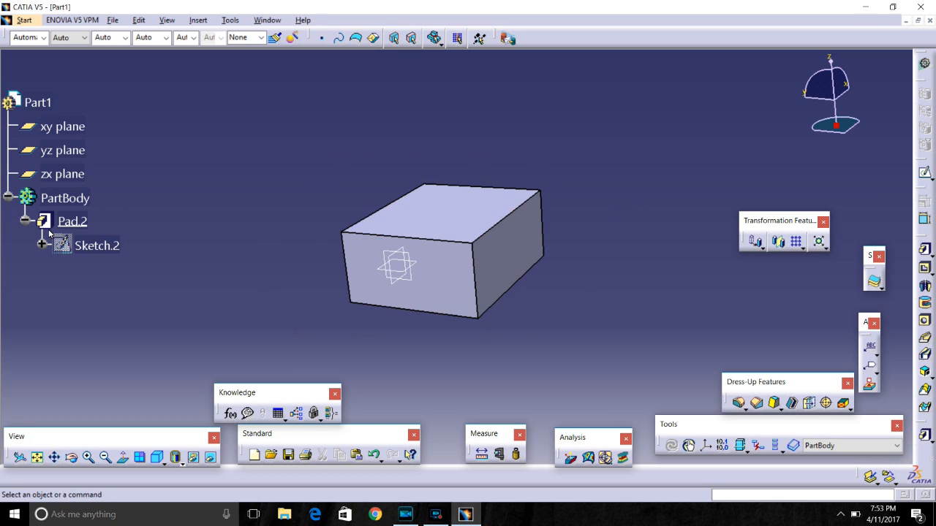
{"action": "left_click", "coordinate": [42, 246]}
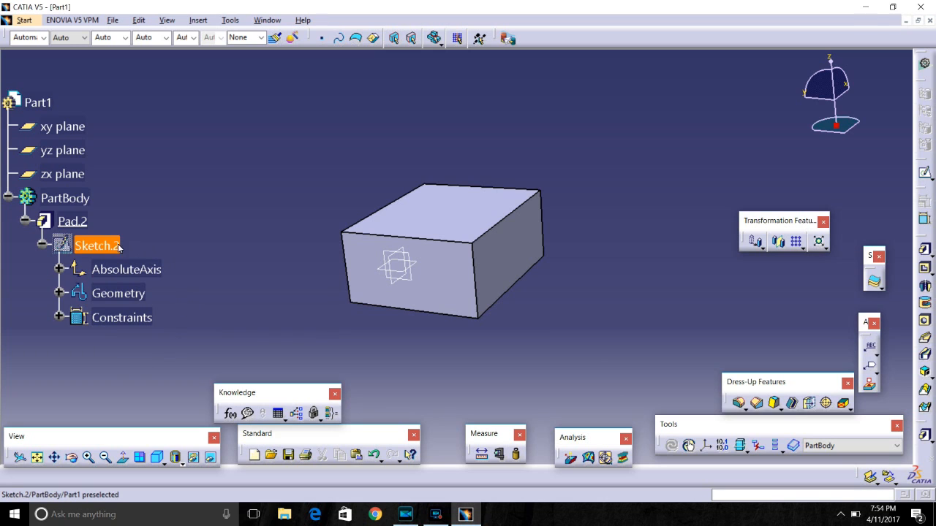
Examine the commands available for Pad.2 and clear the selection
{"action": "right_click", "coordinate": [72, 224]}
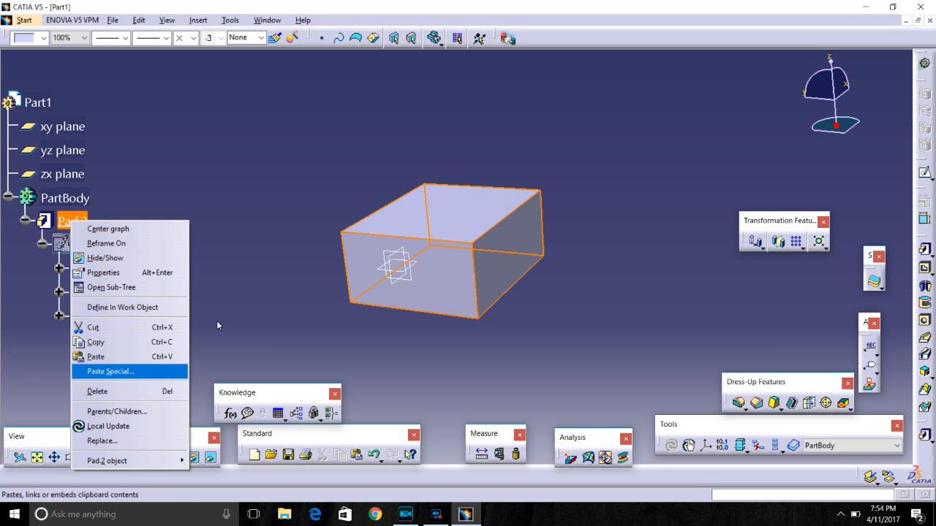
{"action": "left_click", "coordinate": [183, 224]}
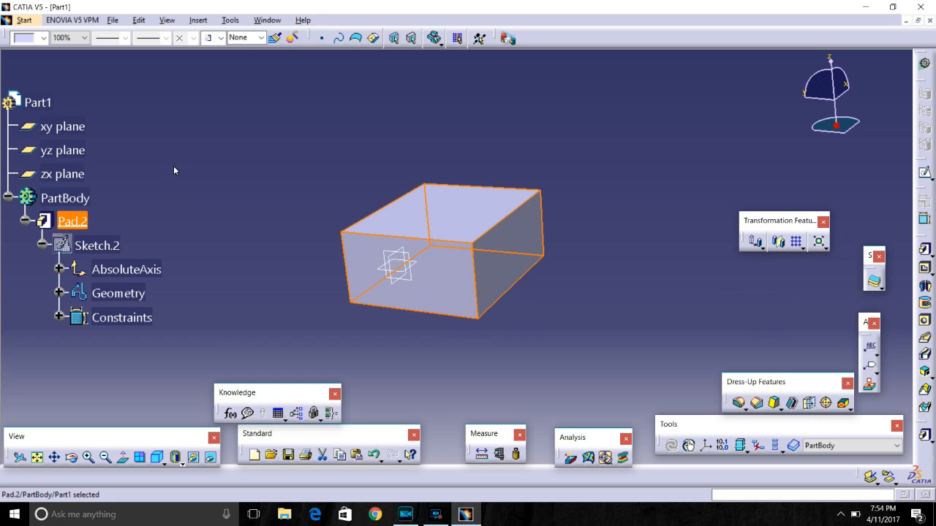
{"action": "left_click", "coordinate": [153, 131]}
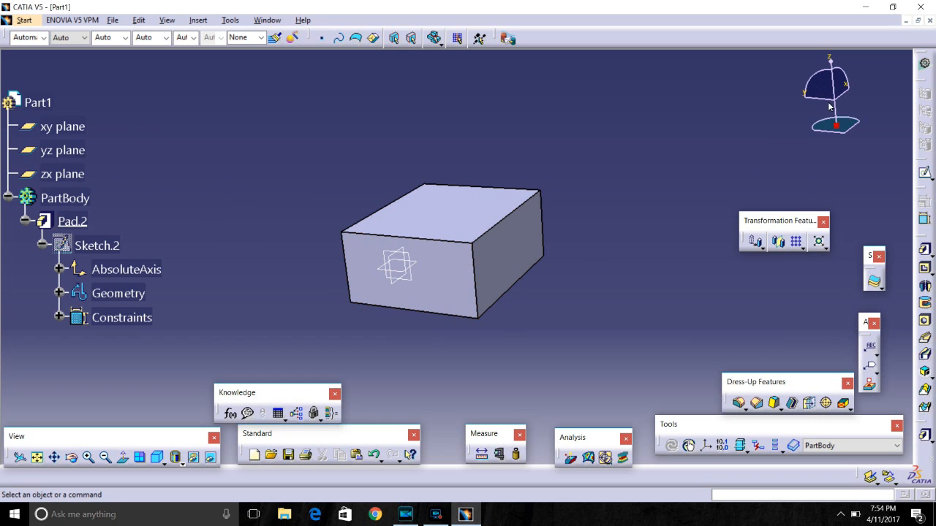
Attach the compass to the block's top face and shift Pad.2 slightly upward with it
{"action": "left_click_drag", "start_coordinate": [837, 125], "coordinate": [443, 213]}
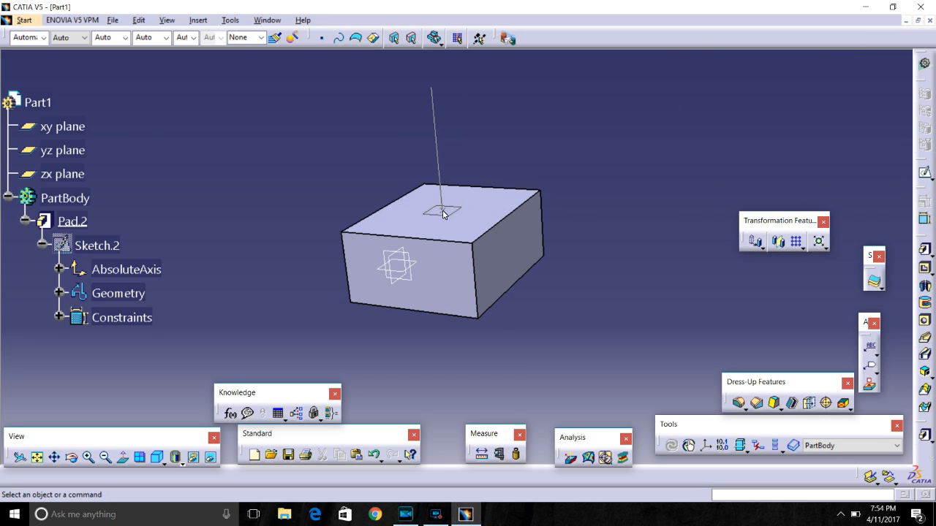
{"action": "left_click_drag", "start_coordinate": [354, 172], "coordinate": [442, 211]}
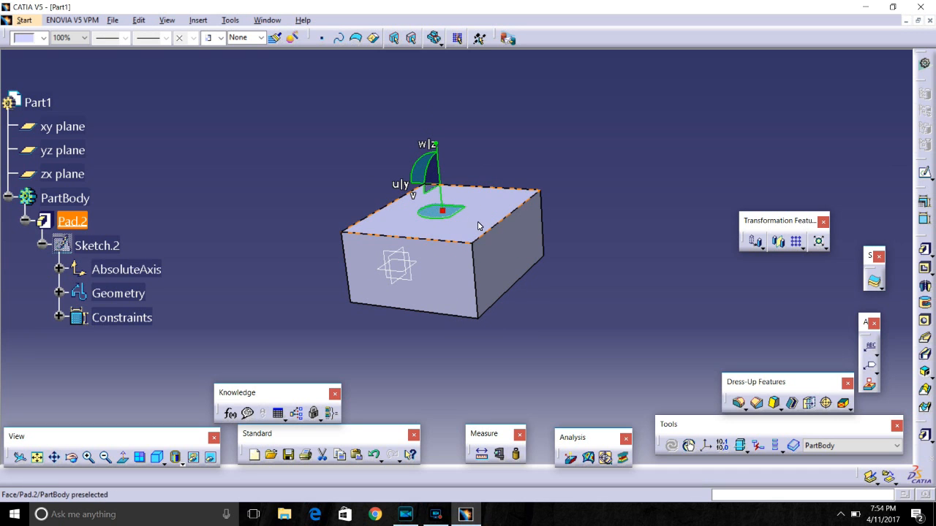
{"action": "left_click_drag", "start_coordinate": [438, 184], "coordinate": [495, 136]}
{"action": "left_click", "coordinate": [562, 191]}
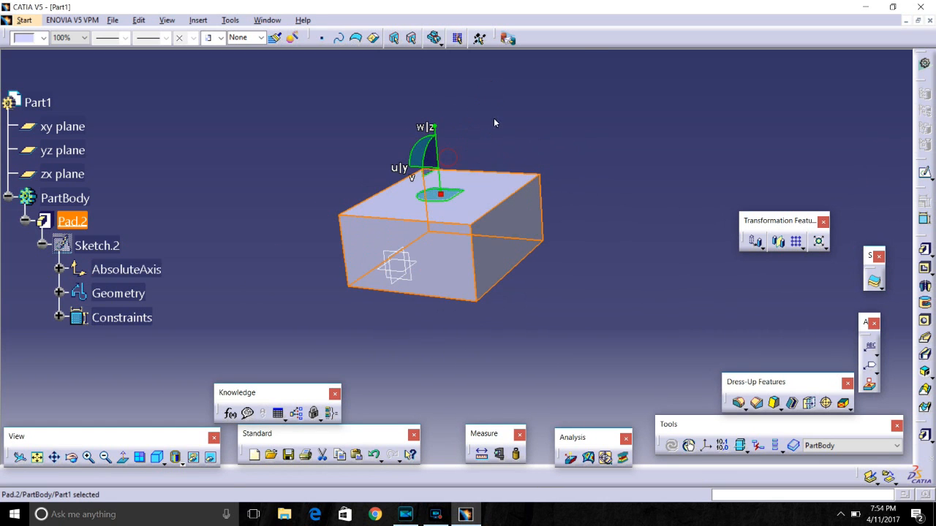
Try to rotate Pad.2 with the compass, and detach the compass from the block
{"action": "mouse_move", "coordinate": [427, 152]}
{"action": "left_mouse_down"}
{"action": "mouse_move", "coordinate": [466, 99]}
{"action": "mouse_move", "coordinate": [507, 98]}
{"action": "mouse_move", "coordinate": [447, 133]}
{"action": "mouse_move", "coordinate": [423, 182]}
{"action": "mouse_move", "coordinate": [431, 147]}
{"action": "mouse_move", "coordinate": [426, 158]}
{"action": "mouse_move", "coordinate": [420, 146]}
{"action": "left_mouse_up"}
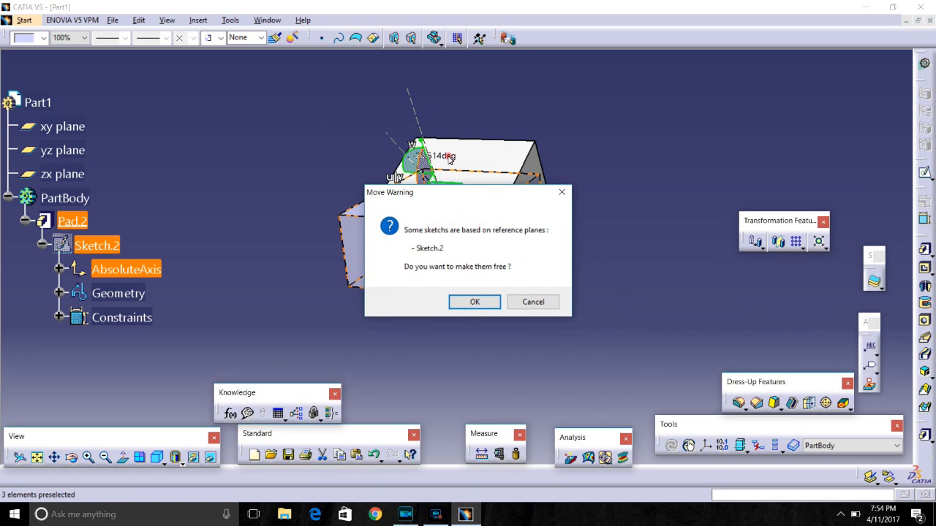
{"action": "left_click", "coordinate": [562, 192]}
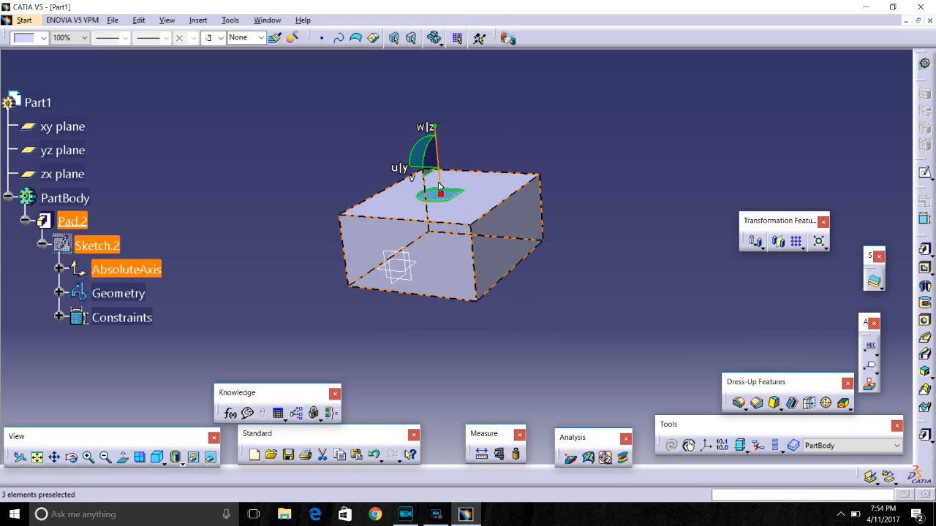
{"action": "left_click_drag", "start_coordinate": [441, 195], "coordinate": [866, 195]}
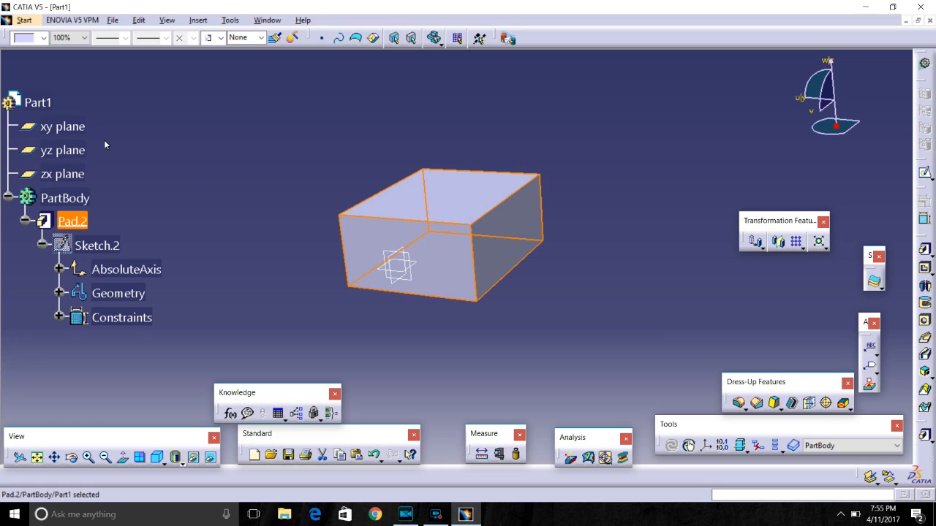
Highlight the yz plane and the zx plane in turn to locate them in the model, and clear the selection
{"action": "left_click", "coordinate": [64, 153]}
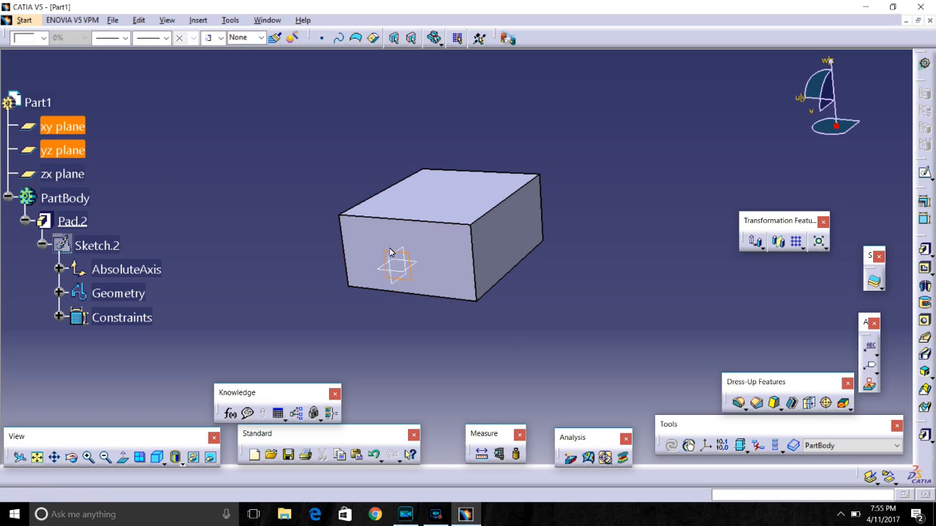
{"action": "left_click", "coordinate": [65, 176]}
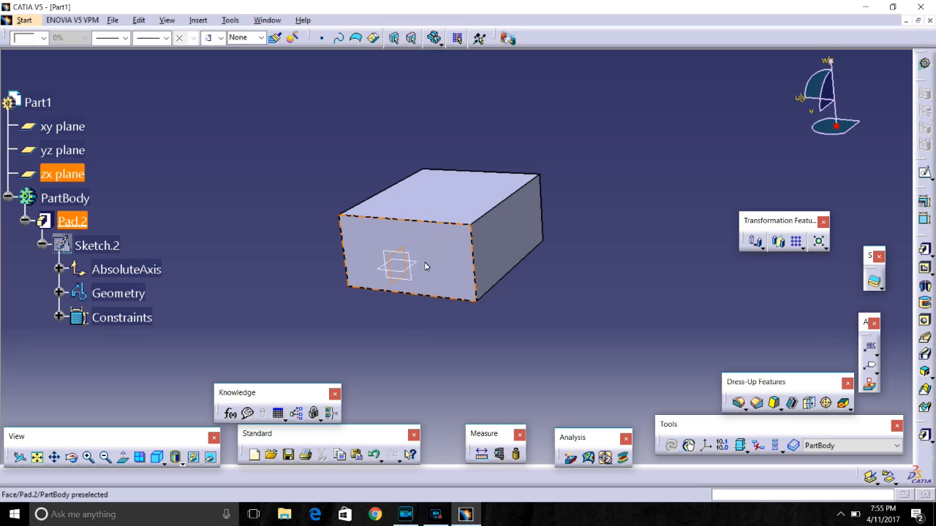
{"action": "left_click", "coordinate": [171, 147]}
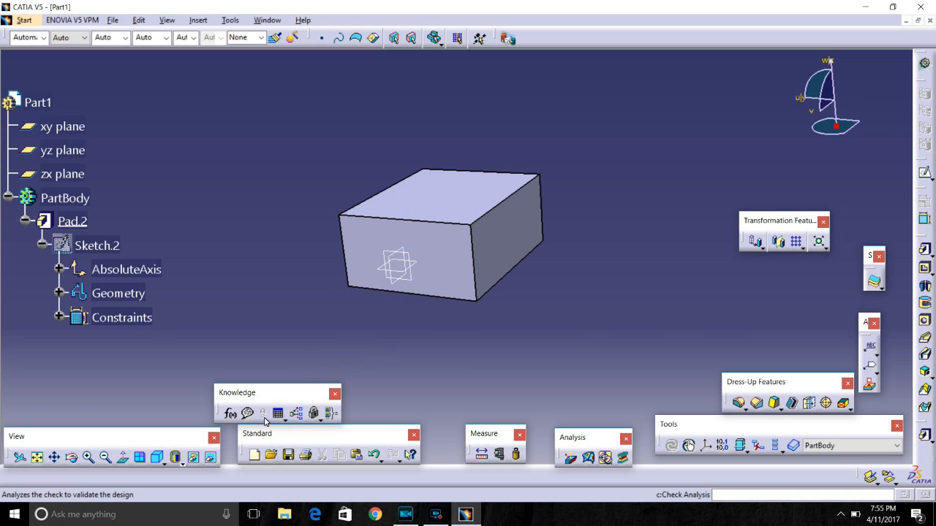
Reposition the View toolbar slightly and pan the block up and to the right
{"action": "mouse_move", "coordinate": [72, 437]}
{"action": "left_mouse_down"}
{"action": "mouse_move", "coordinate": [59, 342]}
{"action": "mouse_move", "coordinate": [77, 434]}
{"action": "left_mouse_up"}
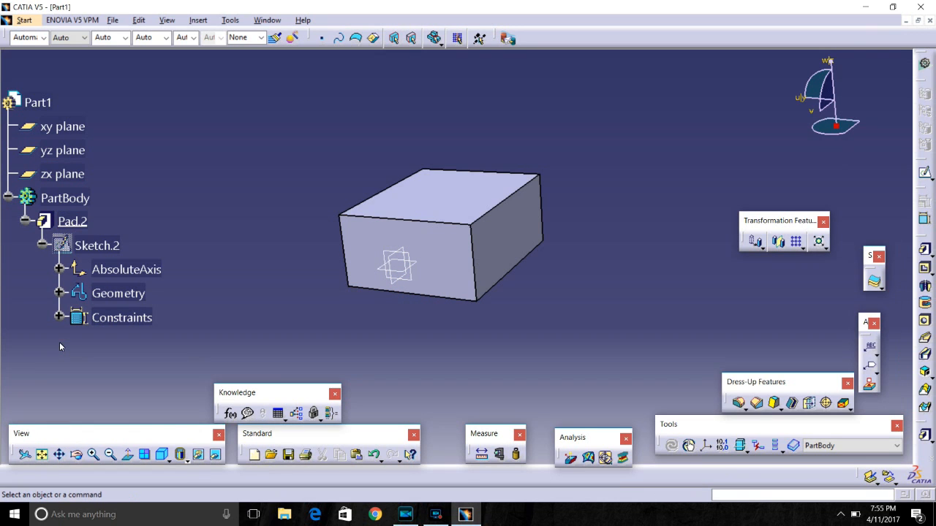
{"action": "left_click", "coordinate": [60, 455]}
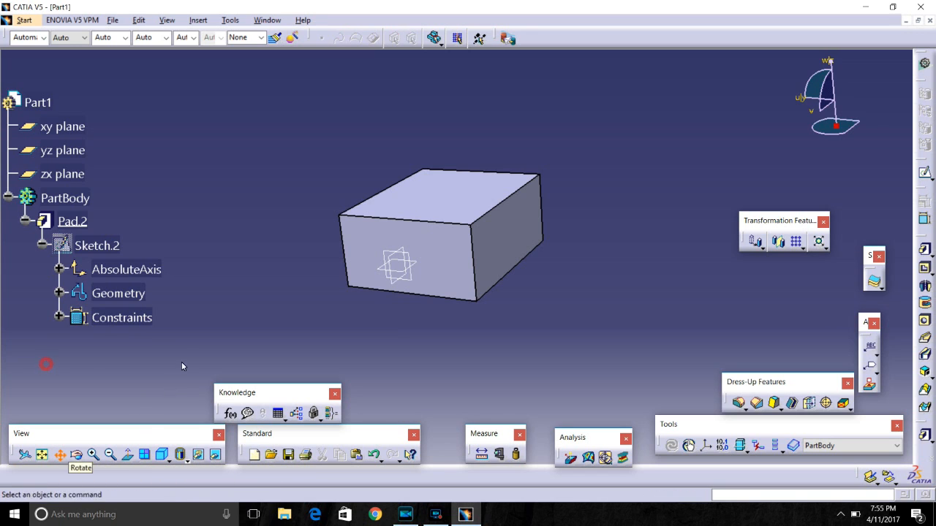
{"action": "mouse_move", "coordinate": [191, 354]}
{"action": "left_mouse_down"}
{"action": "mouse_move", "coordinate": [411, 308]}
{"action": "mouse_move", "coordinate": [146, 317]}
{"action": "mouse_move", "coordinate": [324, 309]}
{"action": "mouse_move", "coordinate": [237, 309]}
{"action": "left_mouse_up"}
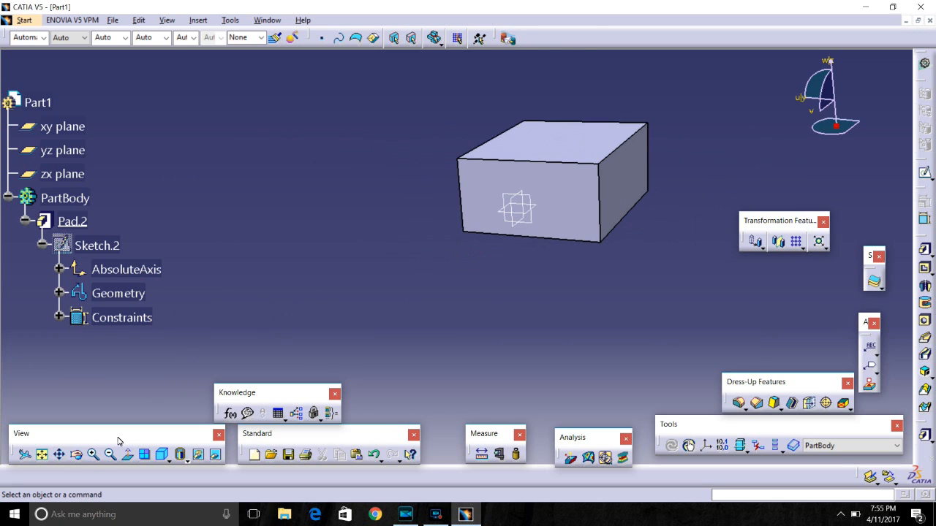
Rotate the block with the Rotate tool and by free orbiting to inspect its different sides
{"action": "left_click", "coordinate": [77, 454]}
{"action": "left_click_drag", "start_coordinate": [429, 293], "coordinate": [576, 184]}
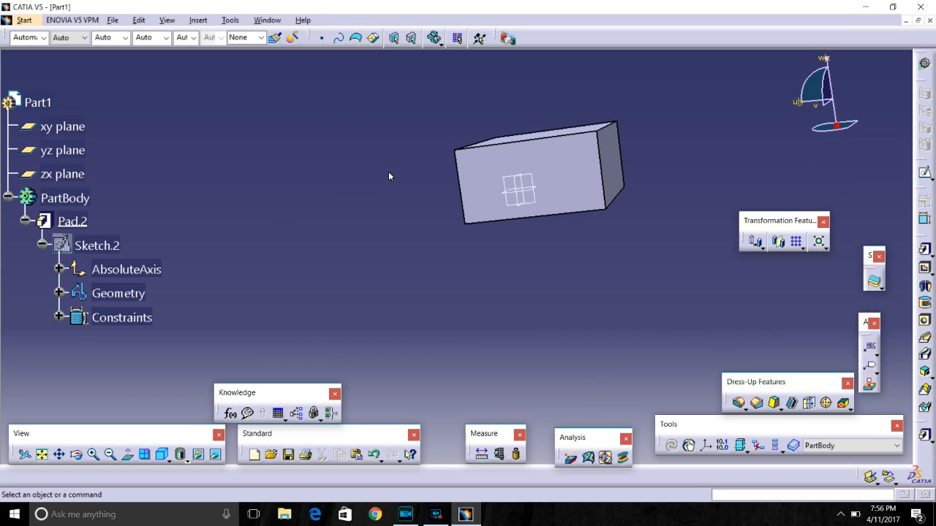
{"action": "middle_click_drag", "start_coordinate": [299, 130], "coordinate": [299, 130]}
{"action": "left_click_drag", "start_coordinate": [299, 131], "coordinate": [460, 194]}
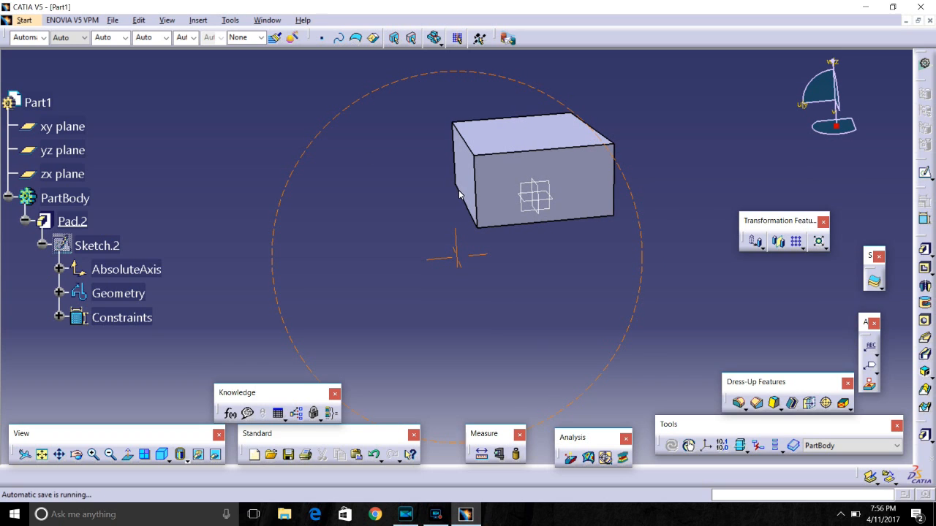
{"action": "mouse_move", "coordinate": [338, 156]}
{"action": "left_mouse_down"}
{"action": "mouse_move", "coordinate": [421, 205]}
{"action": "mouse_move", "coordinate": [557, 134]}
{"action": "mouse_move", "coordinate": [508, 165]}
{"action": "mouse_move", "coordinate": [438, 280]}
{"action": "mouse_move", "coordinate": [433, 195]}
{"action": "mouse_move", "coordinate": [346, 144]}
{"action": "left_mouse_up"}
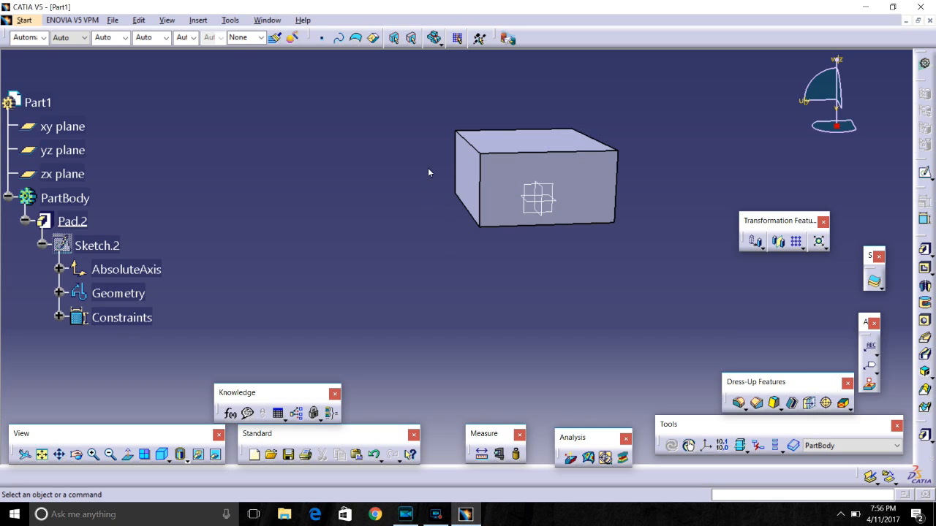
{"action": "middle_click_drag", "start_coordinate": [243, 108], "coordinate": [391, 134]}
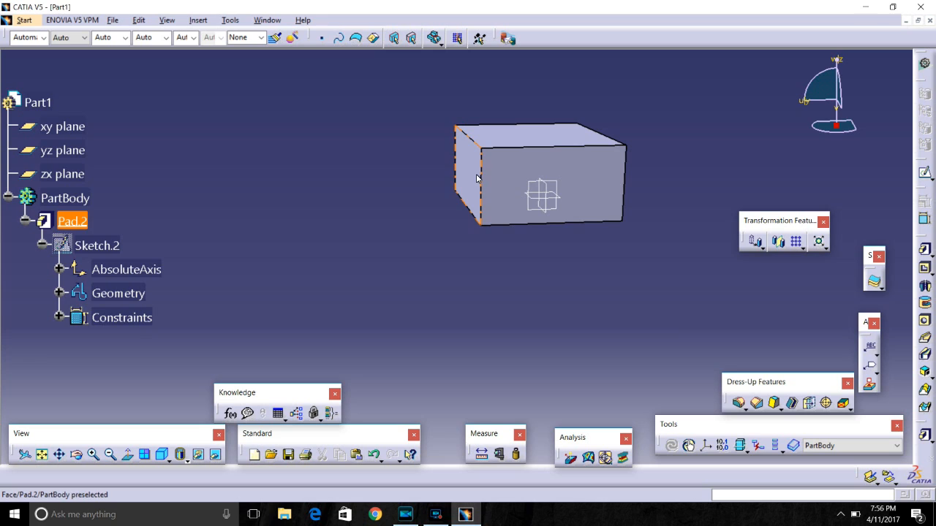
Zoom the block out and back in by one increment each, and activate the Normal View tool
{"action": "left_click", "coordinate": [111, 457]}
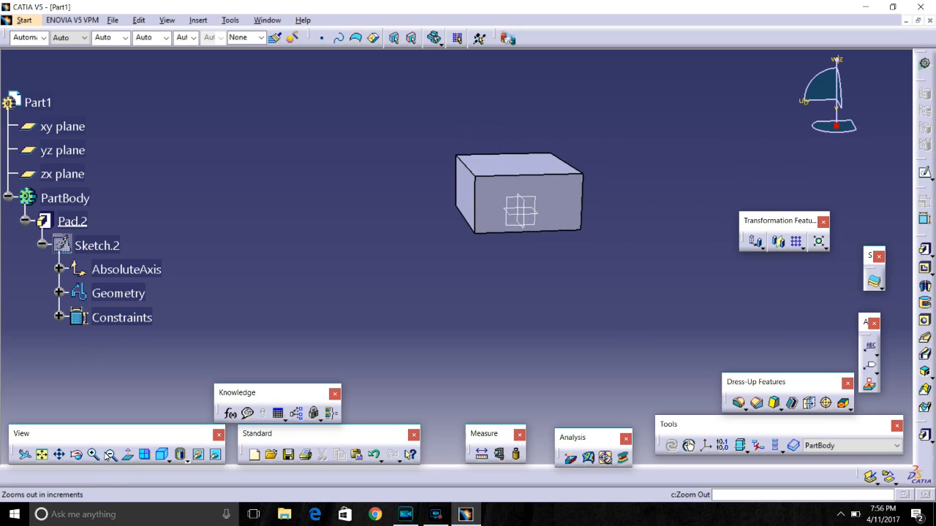
{"action": "left_click", "coordinate": [94, 456]}
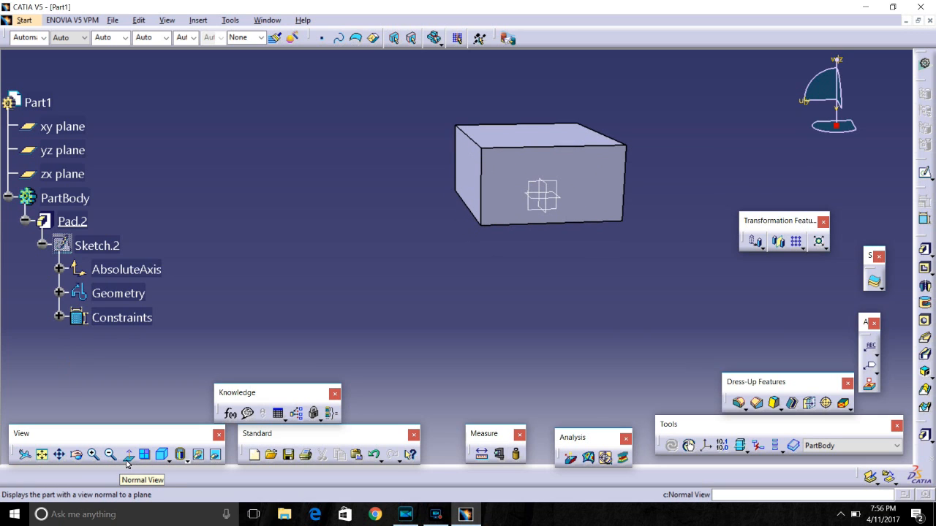
{"action": "left_click", "coordinate": [130, 456]}
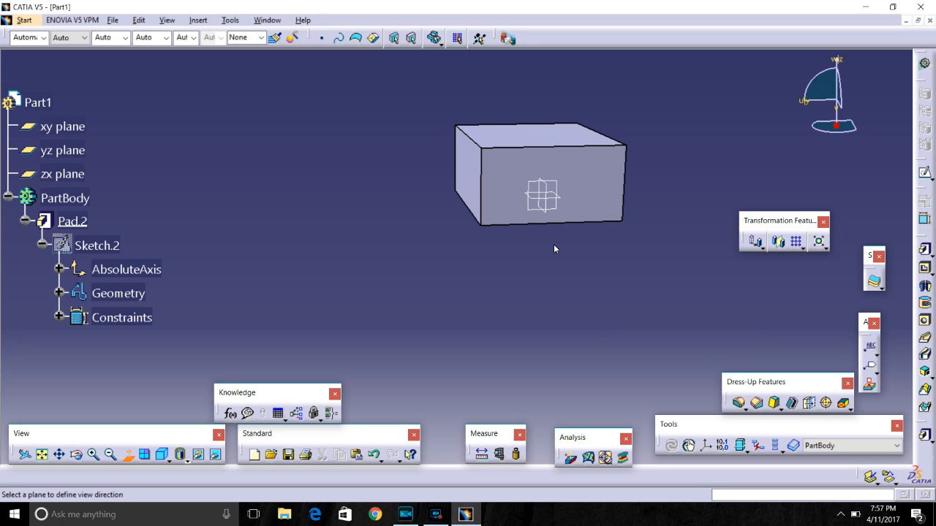
{"action": "left_click", "coordinate": [127, 461]}
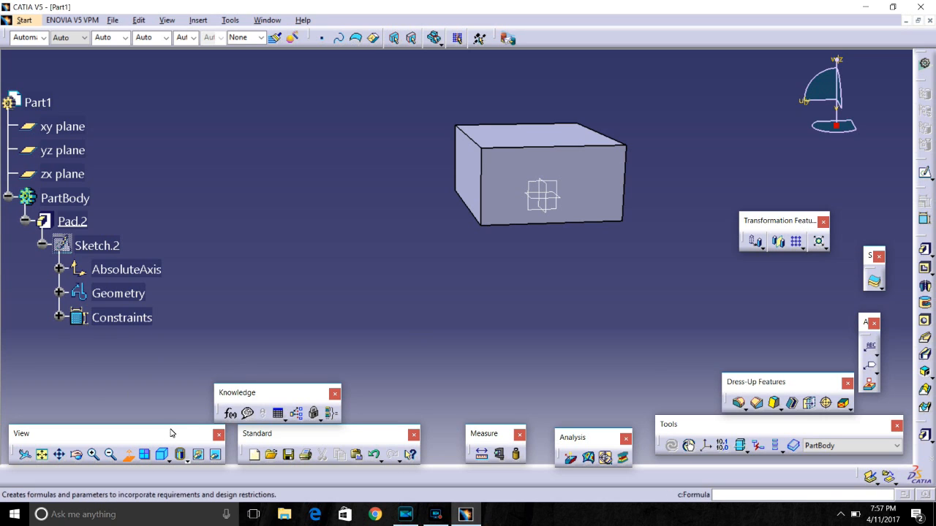
Show the block in a four-pane multi-view, and return to a single isometric view
{"action": "left_click", "coordinate": [145, 455]}
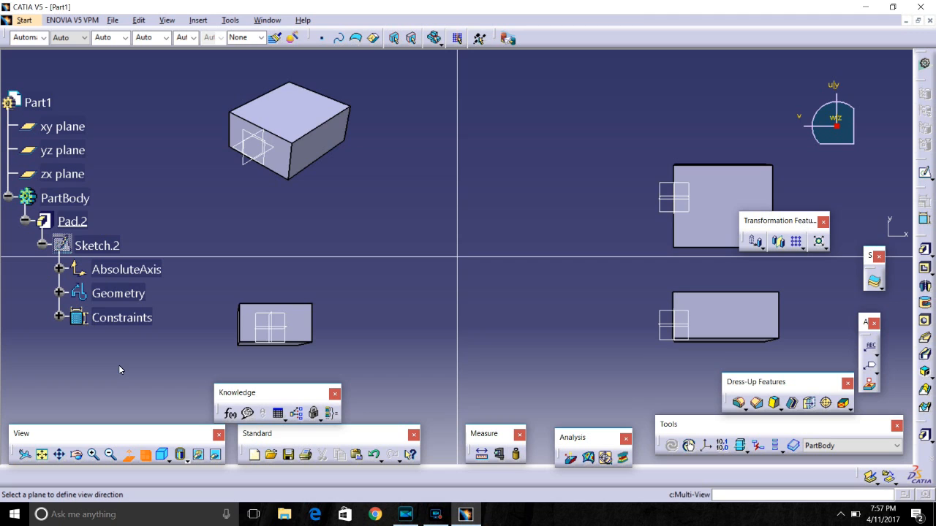
{"action": "left_click", "coordinate": [146, 455]}
{"action": "left_click", "coordinate": [162, 458]}
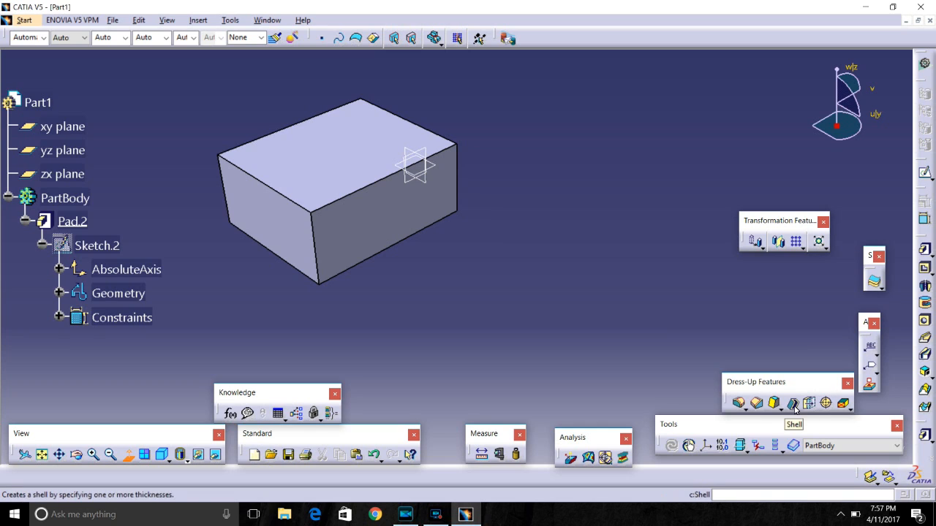
Round the block's long upper edge adjoining the dark side face with a 5 mm edge fillet
{"action": "left_click", "coordinate": [740, 406]}
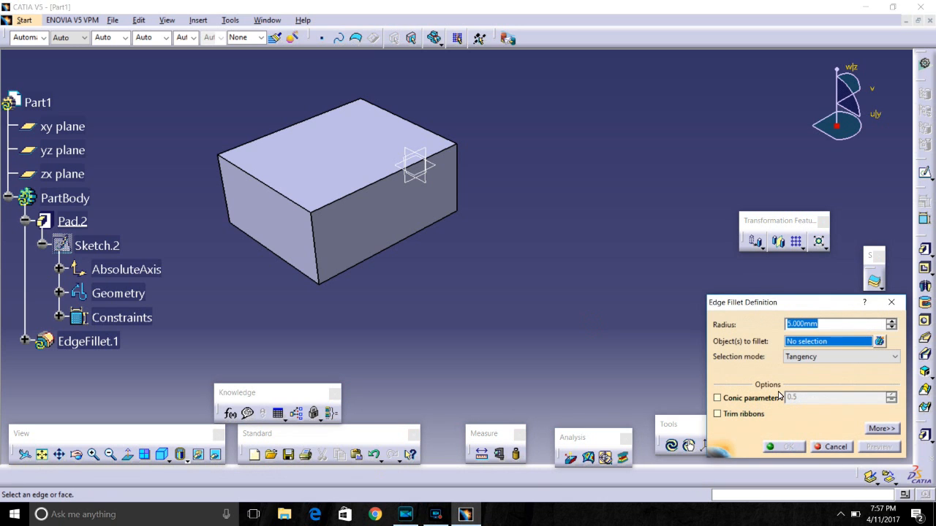
{"action": "left_click", "coordinate": [305, 148]}
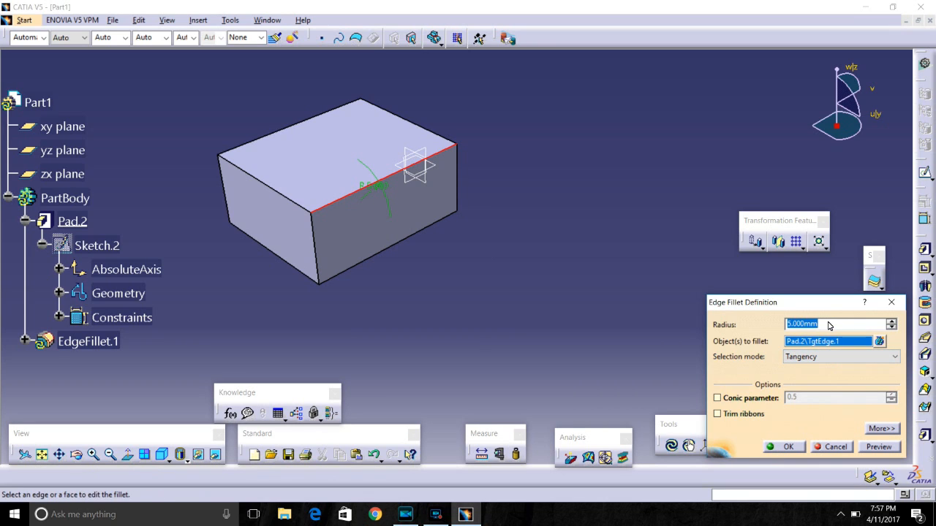
{"action": "left_click", "coordinate": [789, 448]}
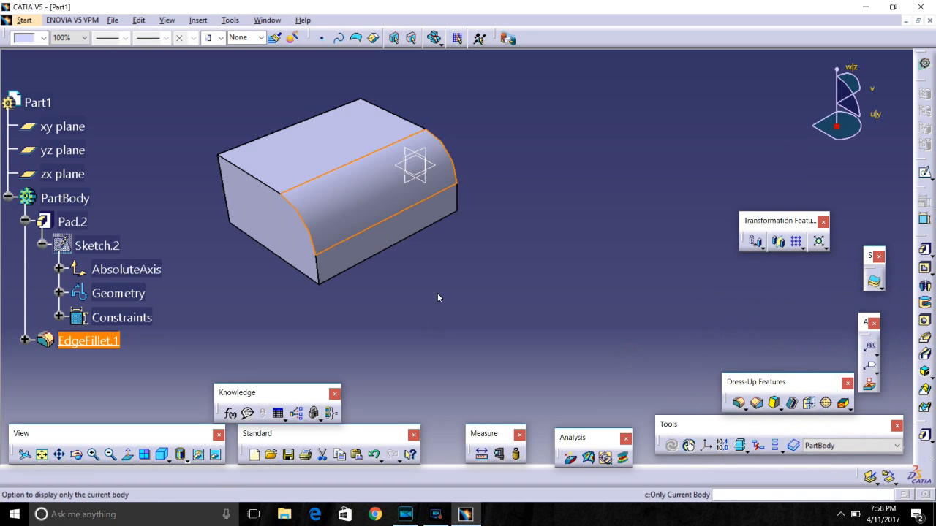
Sketch a rectangle inside the flat top face of the filleted block and exit the sketch
{"action": "middle_click_drag", "start_coordinate": [131, 226], "coordinate": [358, 247]}
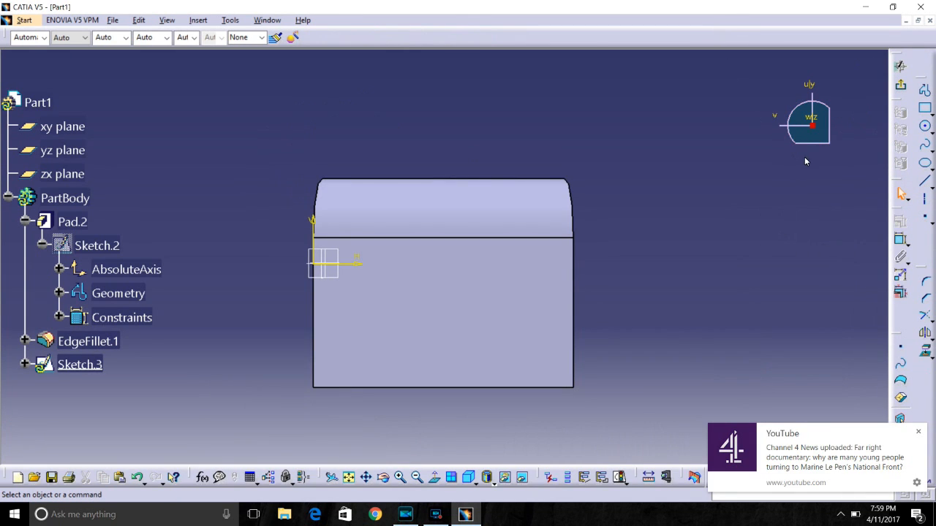
{"action": "left_click", "coordinate": [926, 108]}
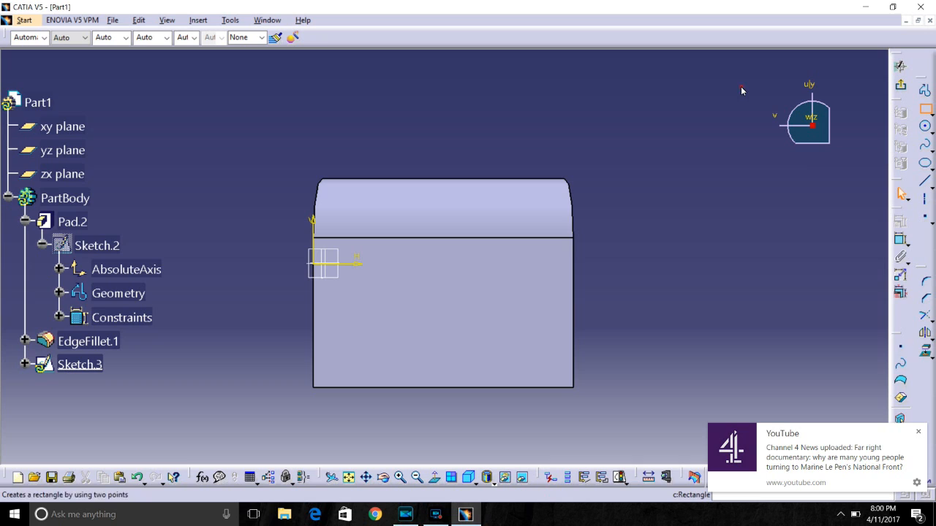
{"action": "left_click", "coordinate": [388, 276]}
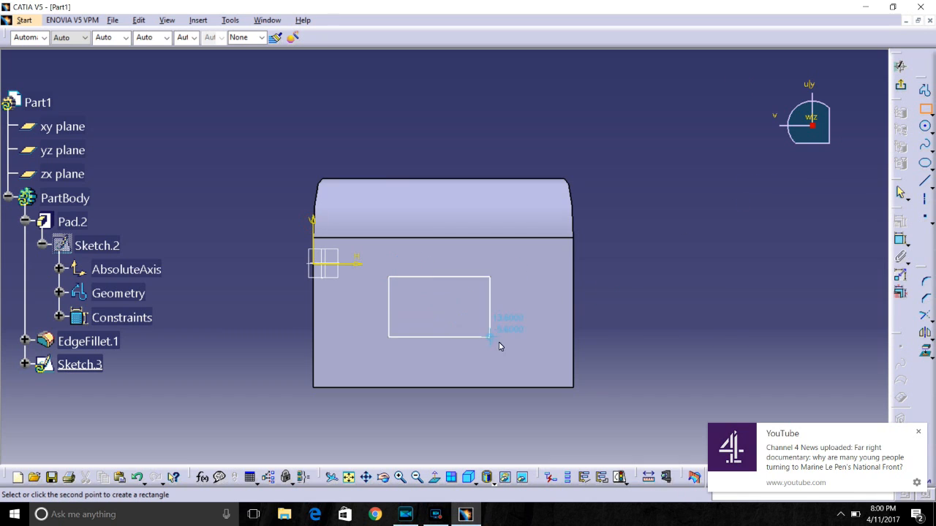
{"action": "left_click", "coordinate": [515, 348]}
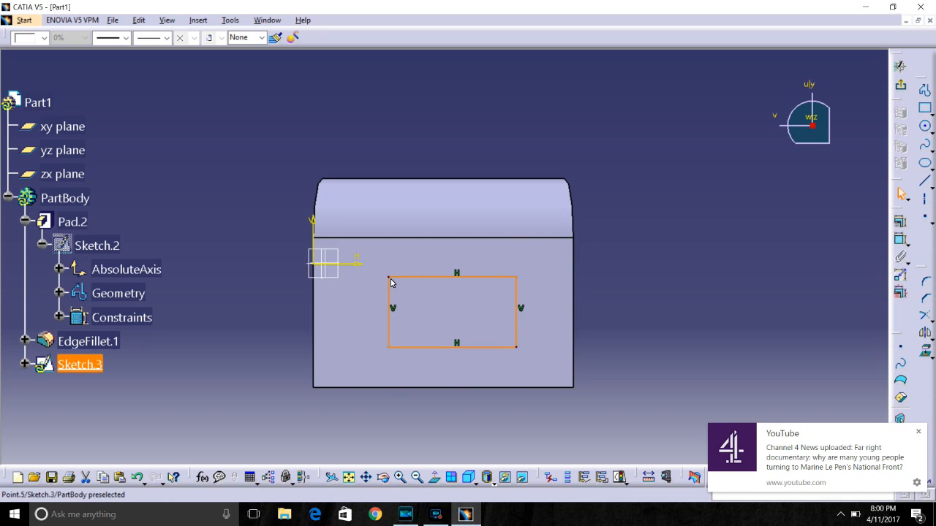
{"action": "left_click", "coordinate": [903, 88]}
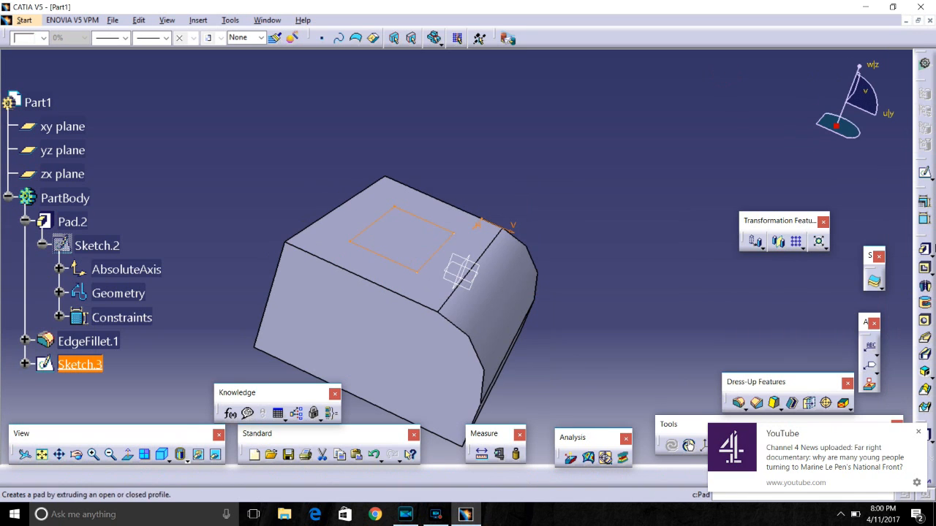
Extrude the rectangle sketch upward as a 10 mm pad, and dismiss the YouTube notification
{"action": "left_click", "coordinate": [924, 252]}
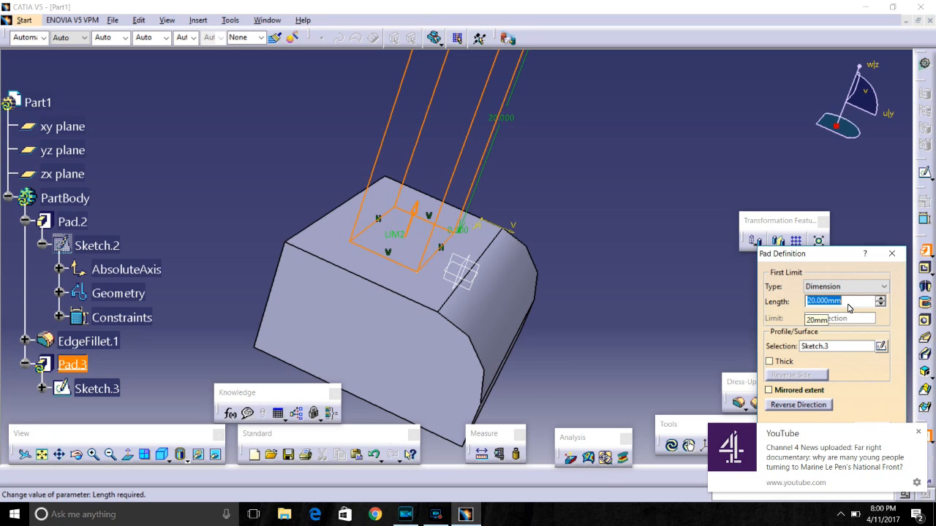
{"action": "type", "text": "10"}
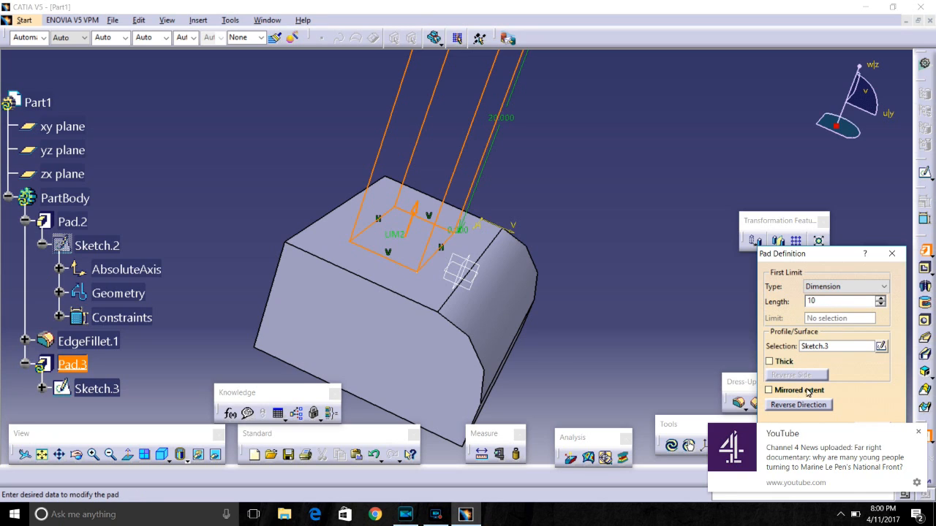
{"action": "left_click_drag", "start_coordinate": [810, 256], "coordinate": [814, 228]}
{"action": "left_click", "coordinate": [788, 418]}
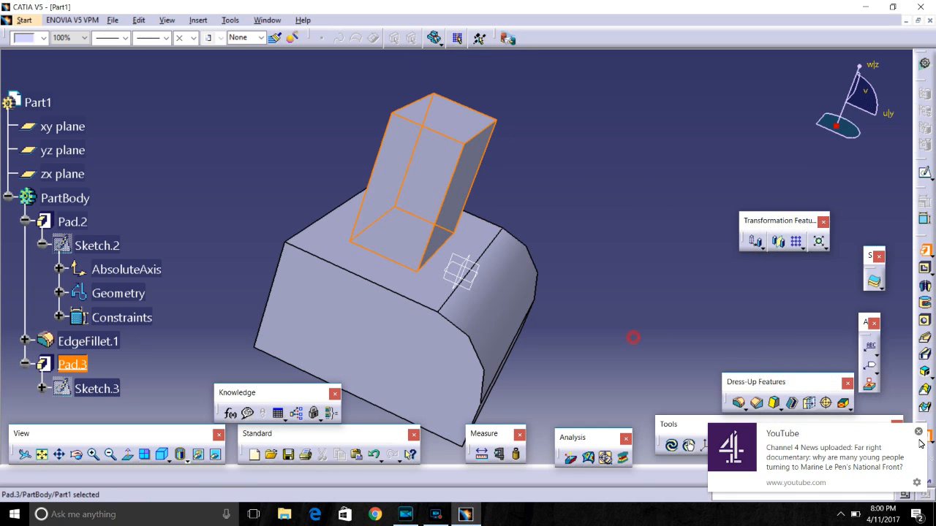
{"action": "left_click", "coordinate": [918, 432]}
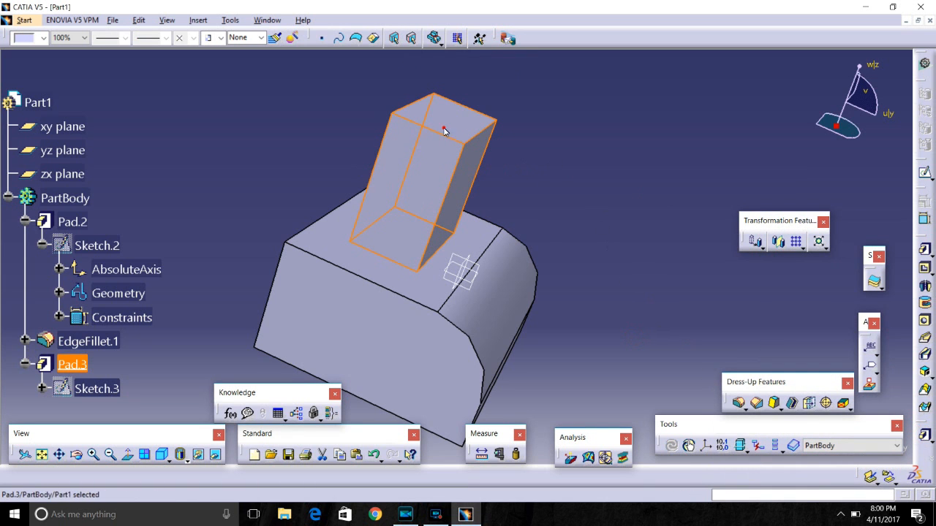
Reposition the Analysis toolbar slightly and reveal the pattern tools among the transformation features
{"action": "middle_click_drag", "start_coordinate": [443, 125], "coordinate": [433, 260]}
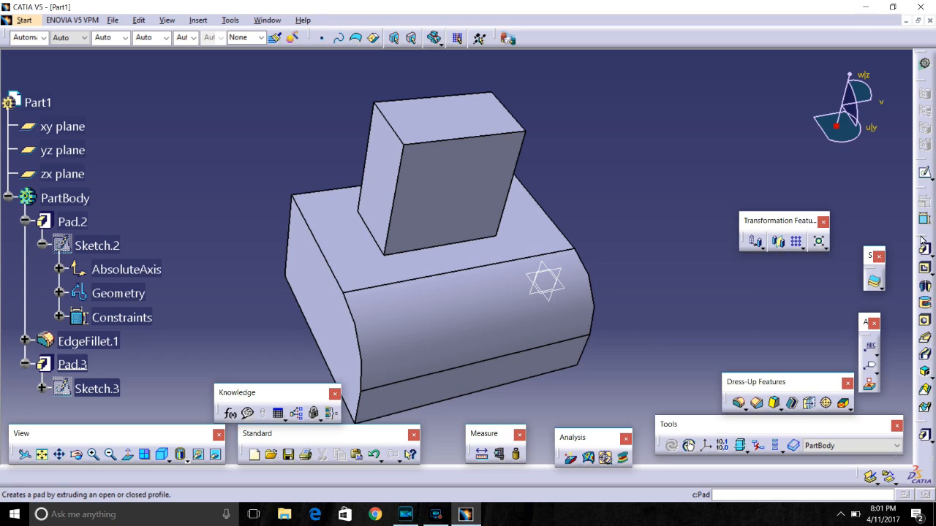
{"action": "left_click_drag", "start_coordinate": [583, 443], "coordinate": [588, 424]}
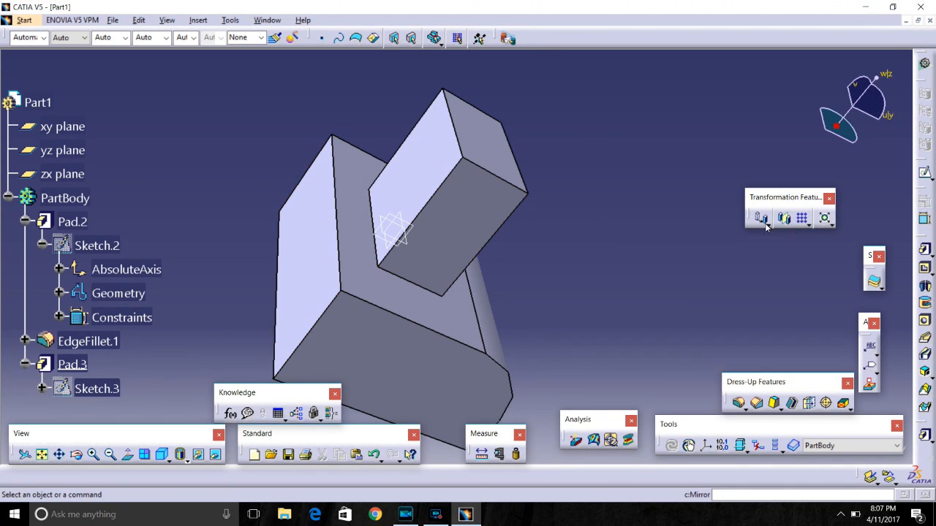
{"action": "left_click", "coordinate": [809, 223]}
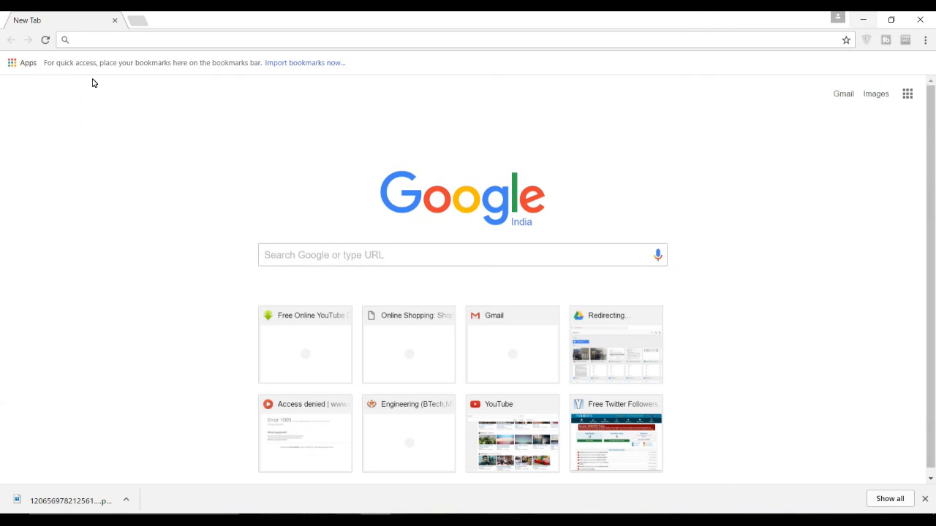
In Chrome, go to youtube.com, search for the author's channel by name, and open the channel page
{"action": "type", "text": "youtube.com"}
{"action": "key", "text": "Return"}
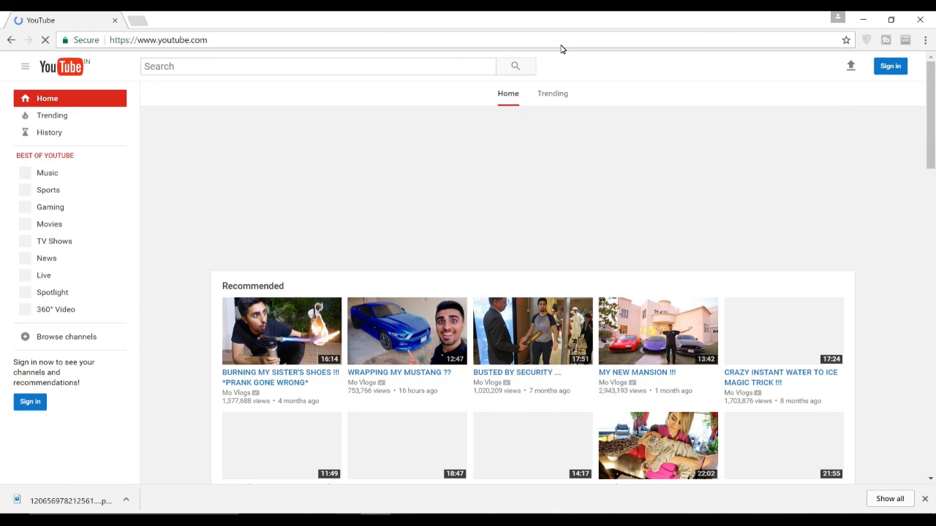
{"action": "type", "text": "akhilesh mahale"}
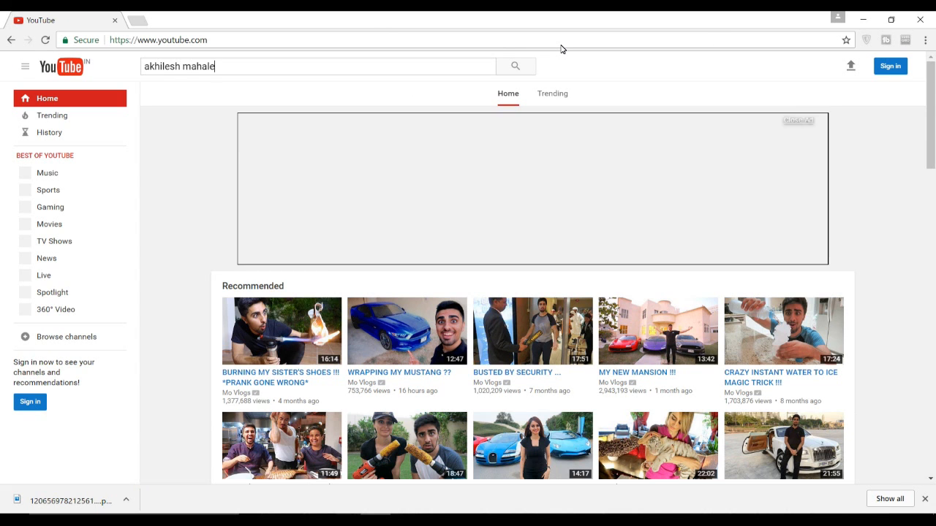
{"action": "key", "text": "Return"}
{"action": "left_click", "coordinate": [420, 124]}
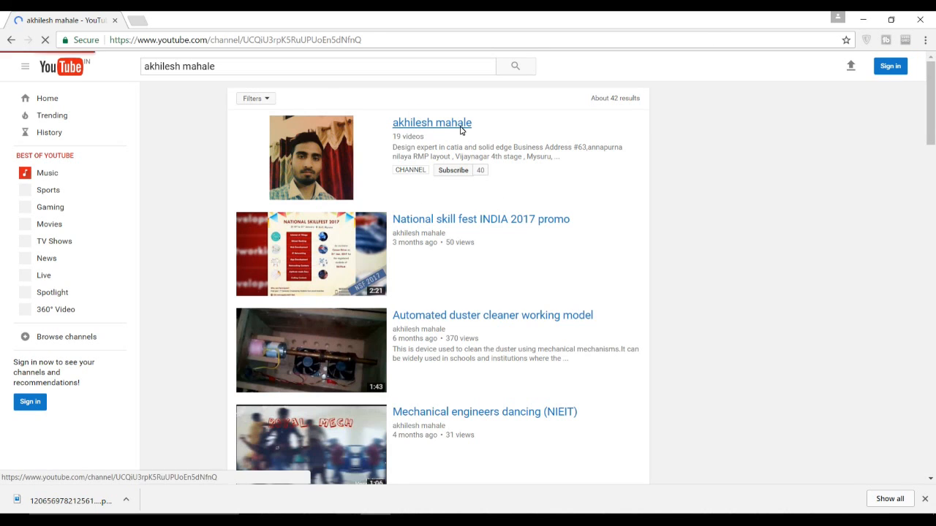